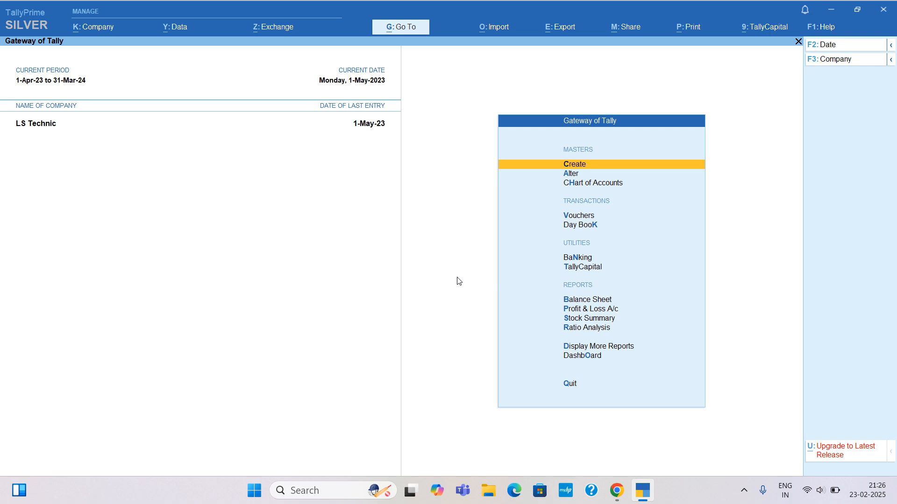
# Step: Start creating a master for LS Technic and expand the list to show additional master types
pyautogui.press('Down')
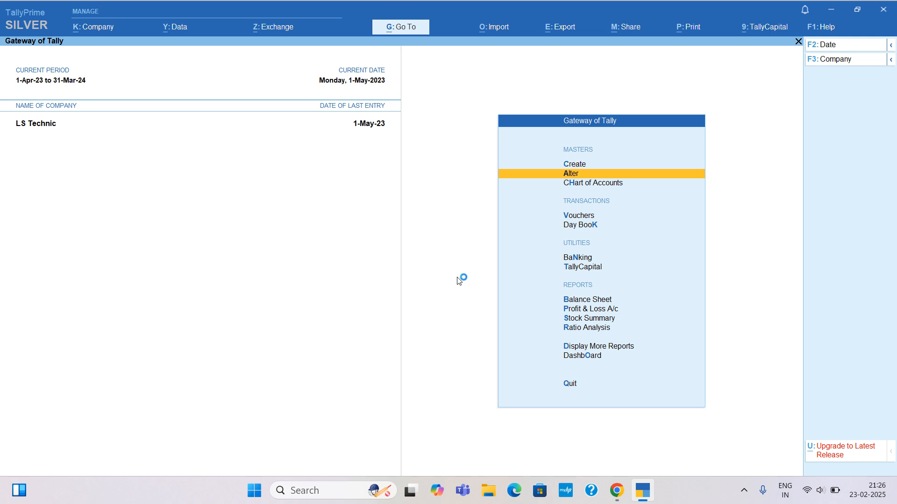
pyautogui.press('Up')
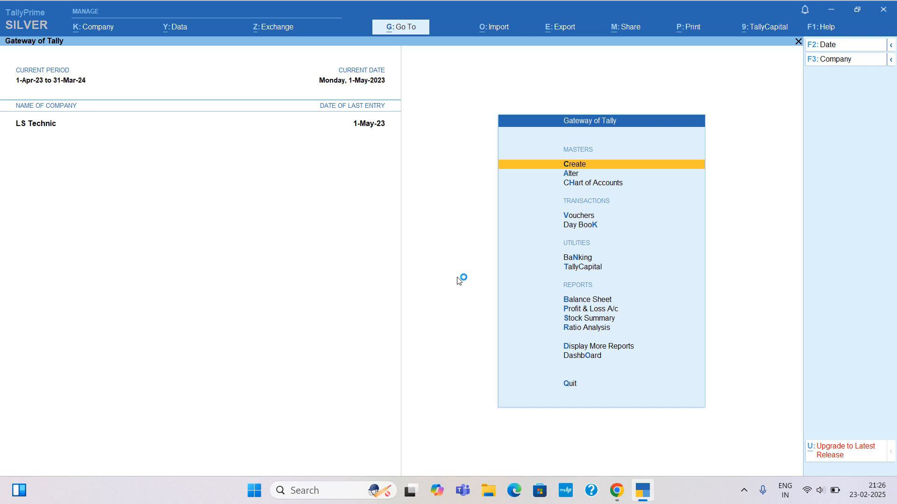
pyautogui.press('Return')
pyautogui.press('Down')
pyautogui.press('Down')
pyautogui.press('Down')
pyautogui.press('Down')
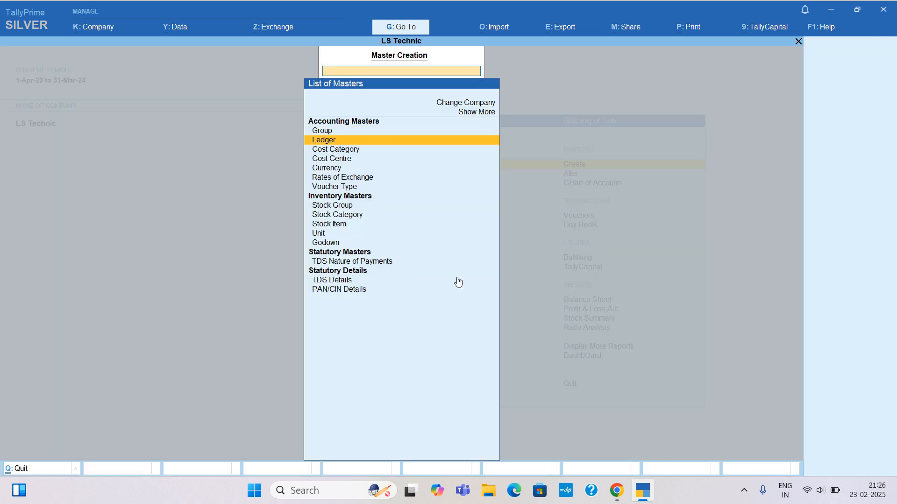
pyautogui.press('Up')
pyautogui.press('Up')
pyautogui.press('Down')
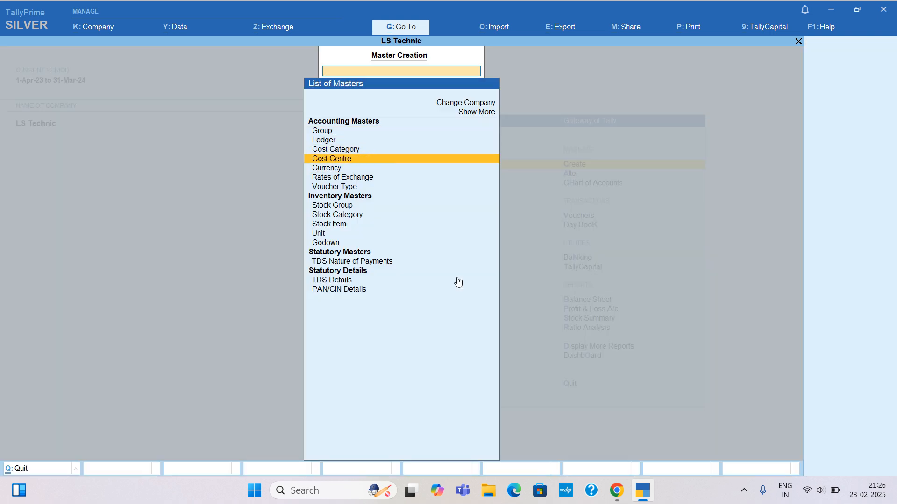
pyautogui.press('Up')
pyautogui.press('Up')
pyautogui.press('Up')
pyautogui.press('Up')
pyautogui.press('Up')
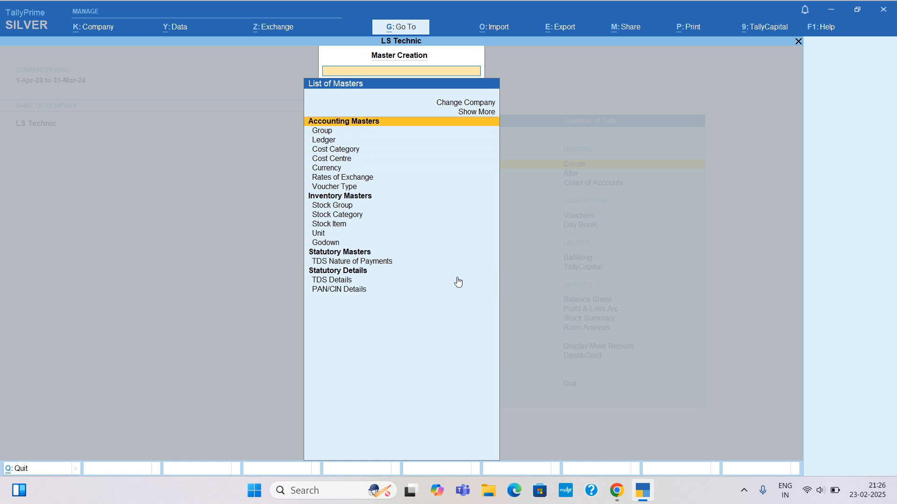
pyautogui.press('Return')
pyautogui.press('Down')
pyautogui.press('Down')
pyautogui.press('Down')
pyautogui.press('Down')
pyautogui.press('Down')
pyautogui.press('Down')
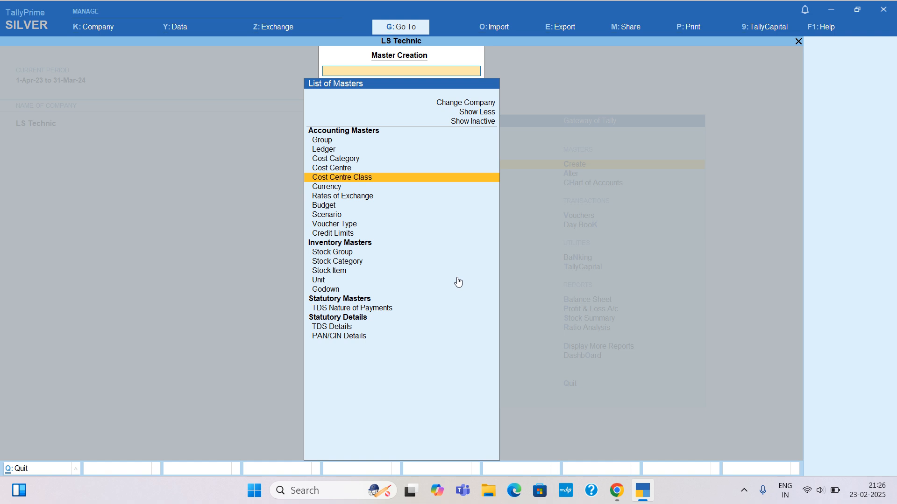
pyautogui.press('Return')
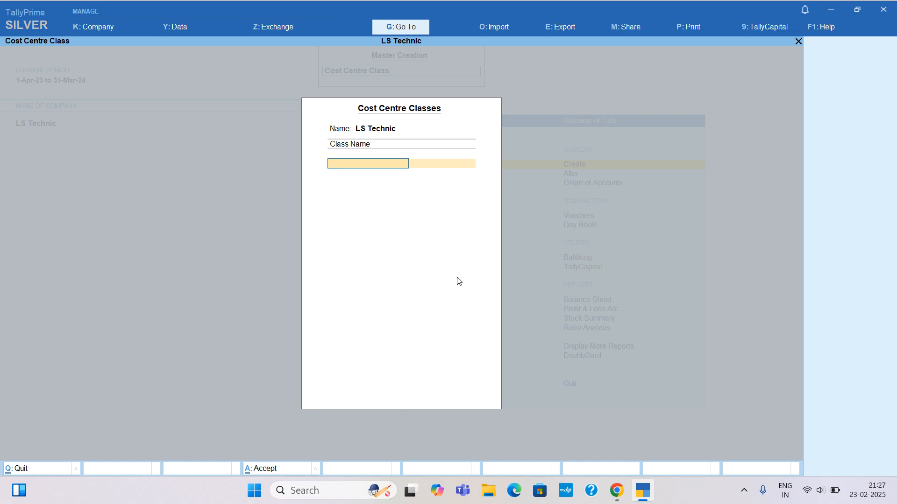
pyautogui.write('Location')
pyautogui.press('Return')
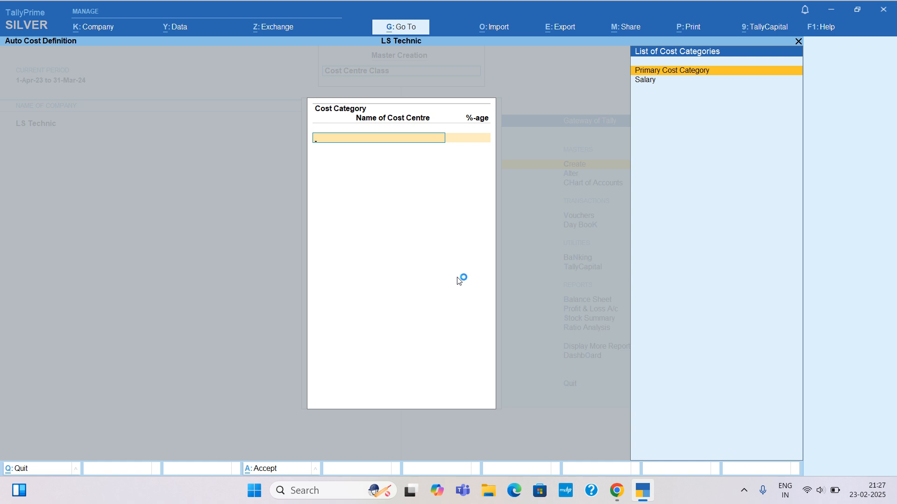
pyautogui.write('r')
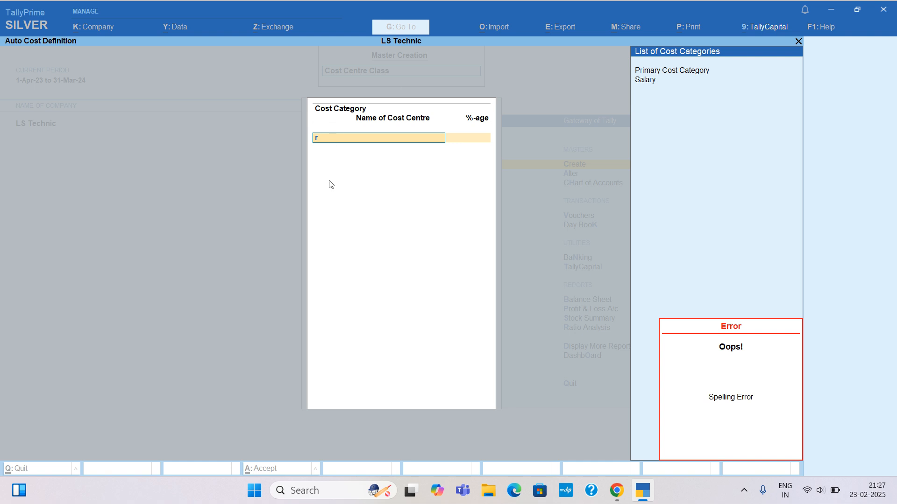
pyautogui.press('BackSpace')
pyautogui.press('Escape')
pyautogui.press('Escape')
pyautogui.press('Escape')
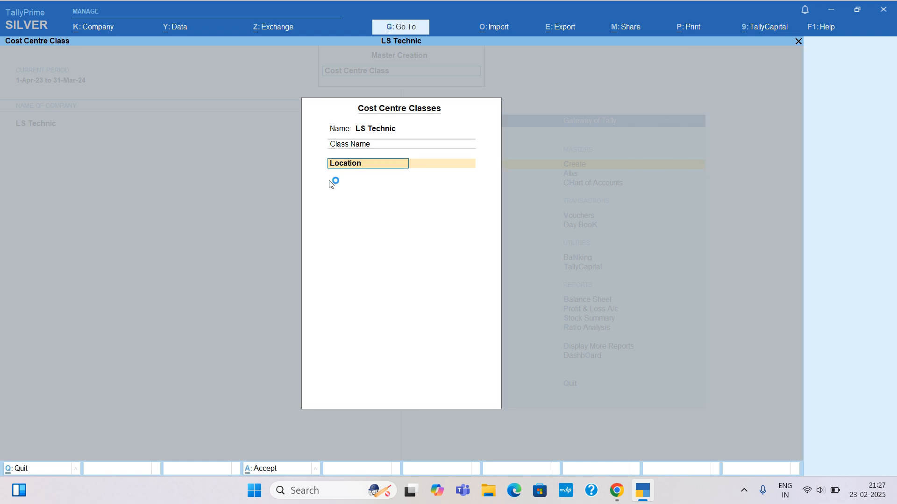
# Step: Create a cost category named Rent, with revenue item allocation set to Yes and non-revenue allocation set to No
pyautogui.press('Up')
pyautogui.press('Up')
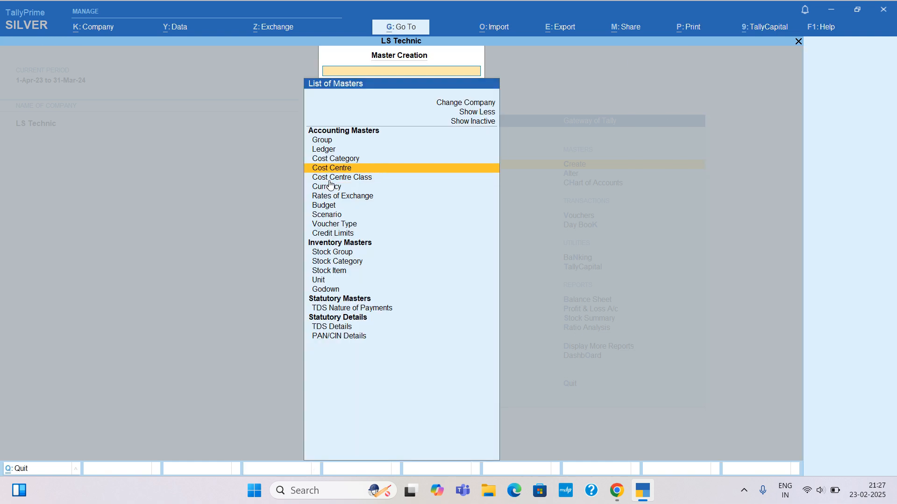
pyautogui.press('Return')
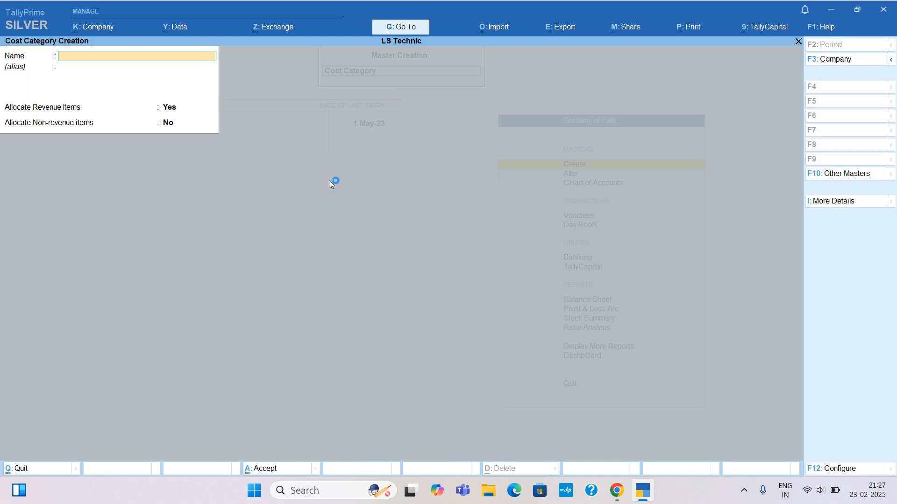
pyautogui.write('Ren')
pyautogui.press('Return')
pyautogui.press('Return')
pyautogui.press('Return')
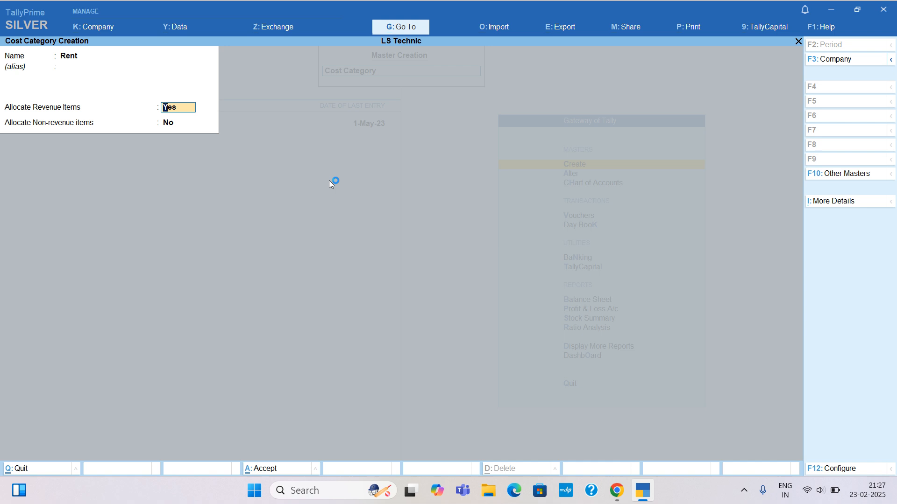
pyautogui.press('Return')
pyautogui.press('Return')
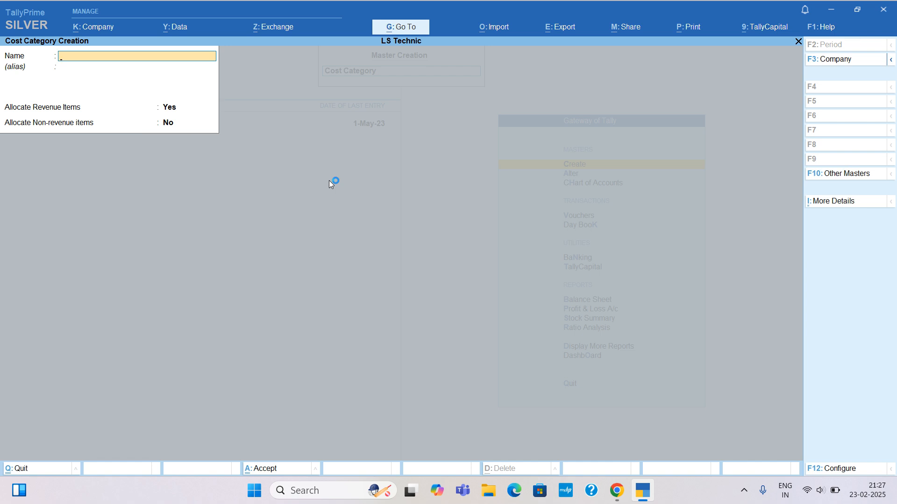
pyautogui.press('Escape')
pyautogui.press('Return')
# Step: Create a cost centre named Godown in the Rent category, under Primary
pyautogui.press('Down')
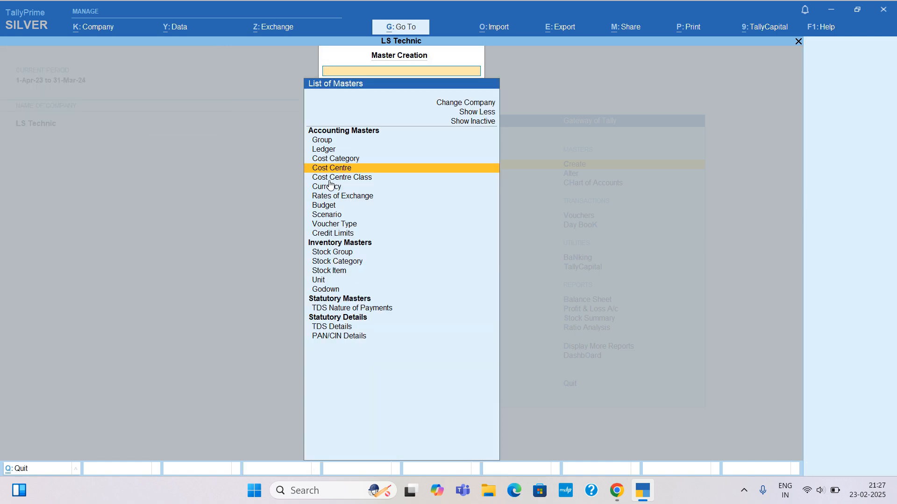
pyautogui.press('Return')
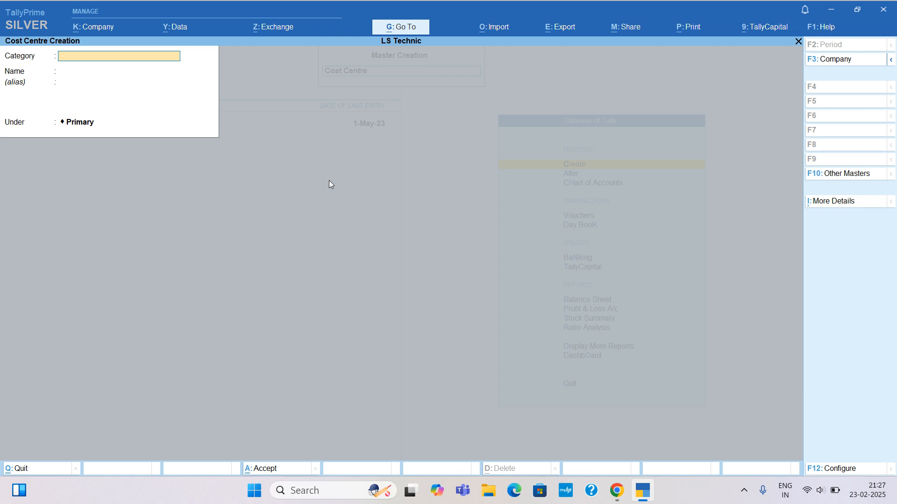
pyautogui.write('Ren')
pyautogui.press('Return')
pyautogui.write('God')
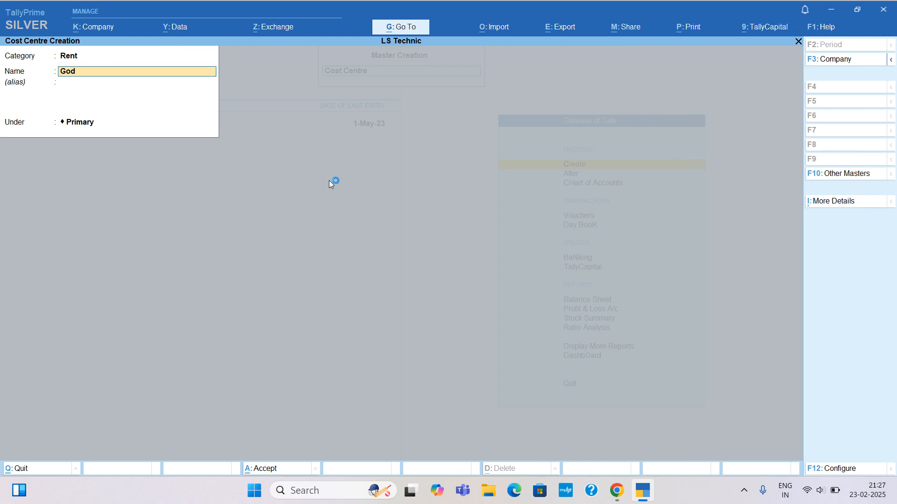
pyautogui.write('own')
pyautogui.press('Return')
pyautogui.press('Return')
pyautogui.press('Return')
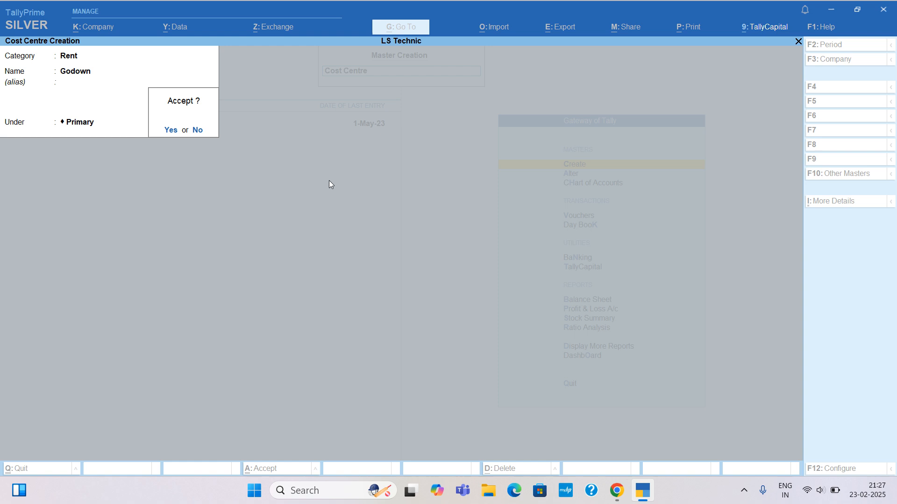
pyautogui.press('Return')
# Step: Create a cost centre named Office in the Rent category under Primary, and return to the Gateway of Tally
pyautogui.write('Office')
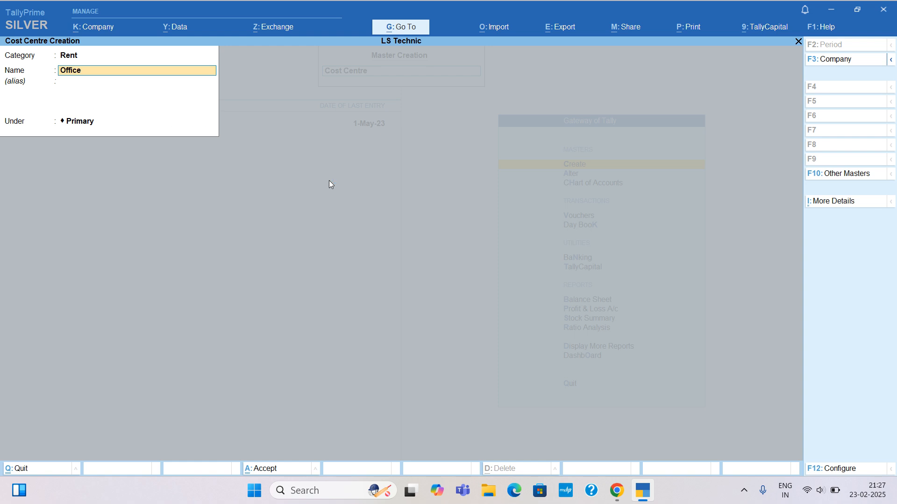
pyautogui.press('Return')
pyautogui.press('Return')
pyautogui.press('Return')
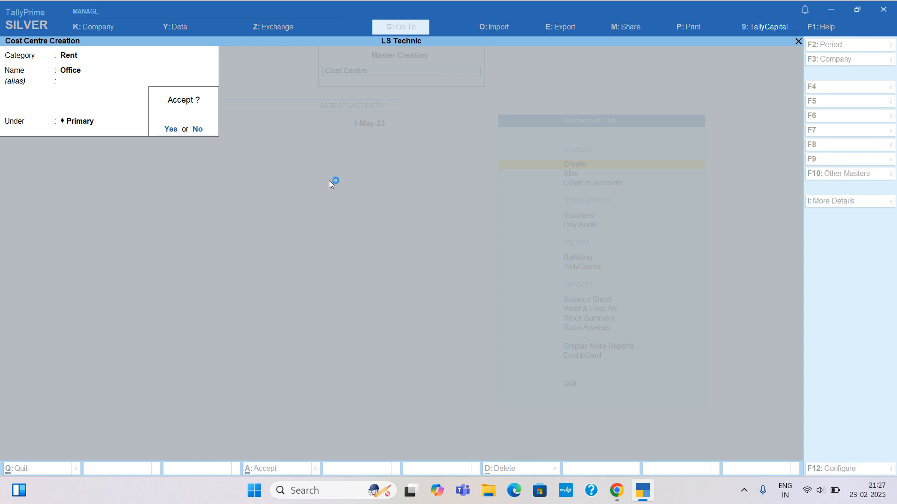
pyautogui.press('Return')
pyautogui.press('Escape')
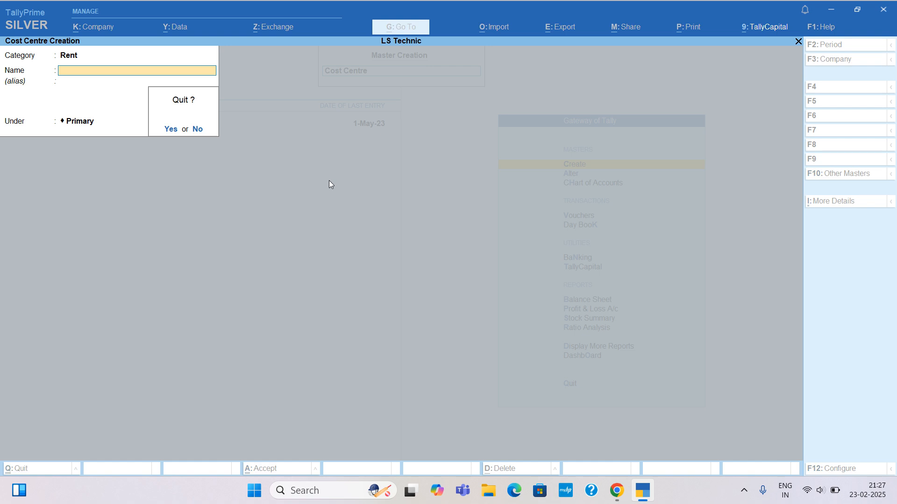
pyautogui.press('Return')
pyautogui.press('Escape')
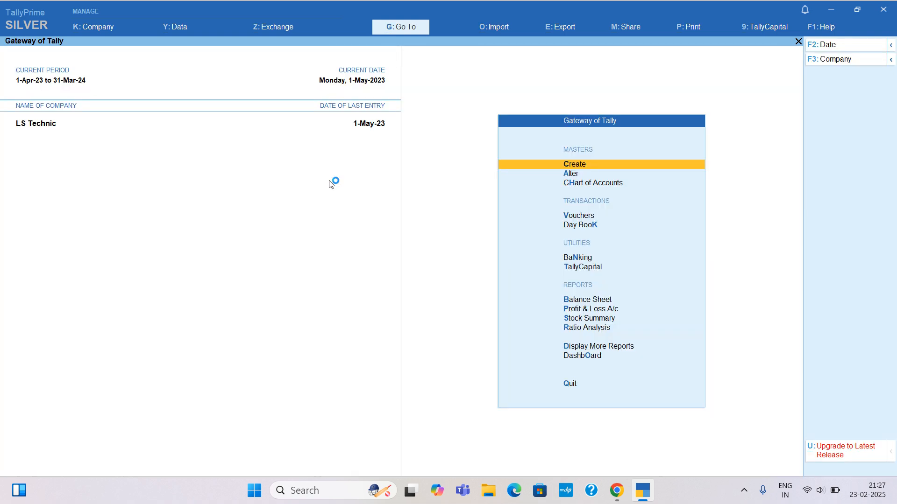
# Step: Reopen master creation and expand the list of masters to include the additional types
pyautogui.press('Return')
pyautogui.press('Down')
pyautogui.press('Down')
pyautogui.press('Down')
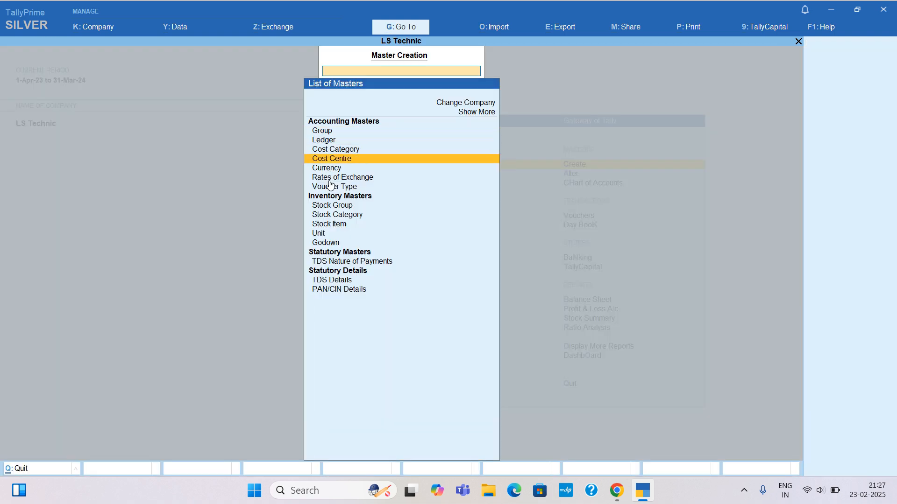
pyautogui.press('Up')
pyautogui.press('Up')
pyautogui.press('Up')
pyautogui.press('Up')
pyautogui.press('Up')
pyautogui.press('Return')
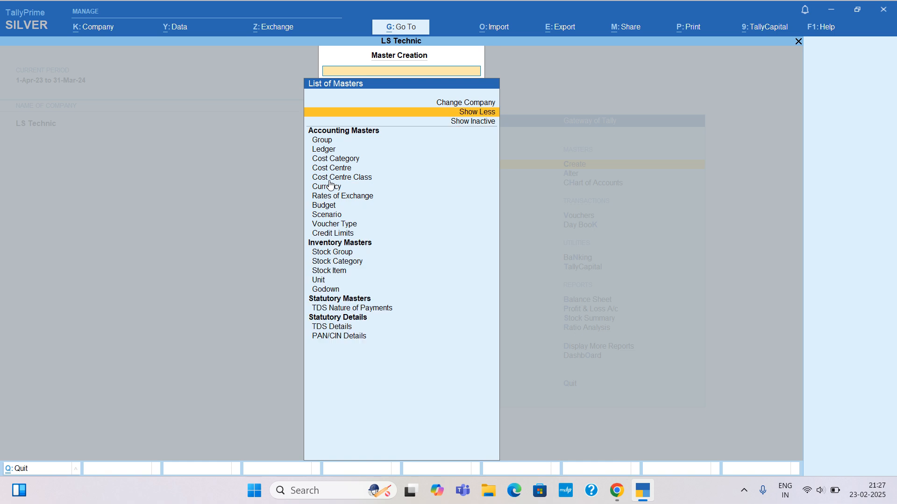
# Step: Start a cost centre class named Location and open its automatic cost definition
pyautogui.press('Down')
pyautogui.press('Down')
pyautogui.press('Down')
pyautogui.press('Down')
pyautogui.press('Down')
pyautogui.press('Down')
pyautogui.press('Down')
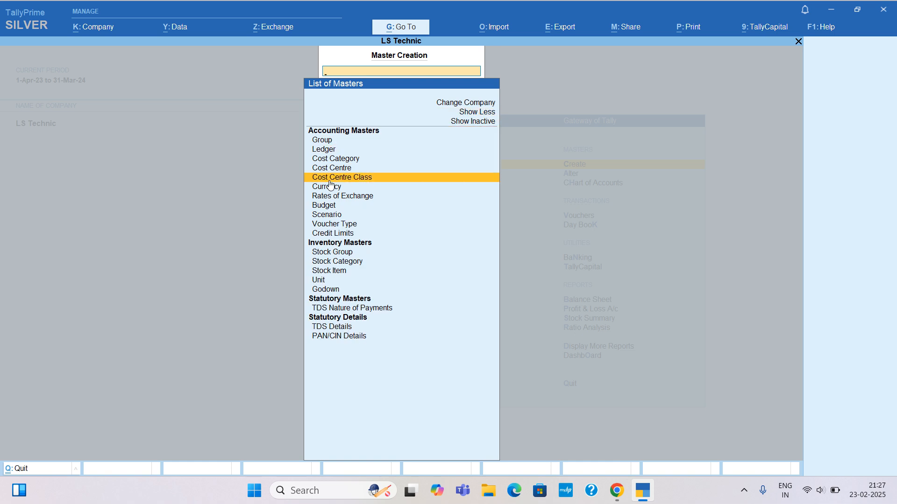
pyautogui.press('Return')
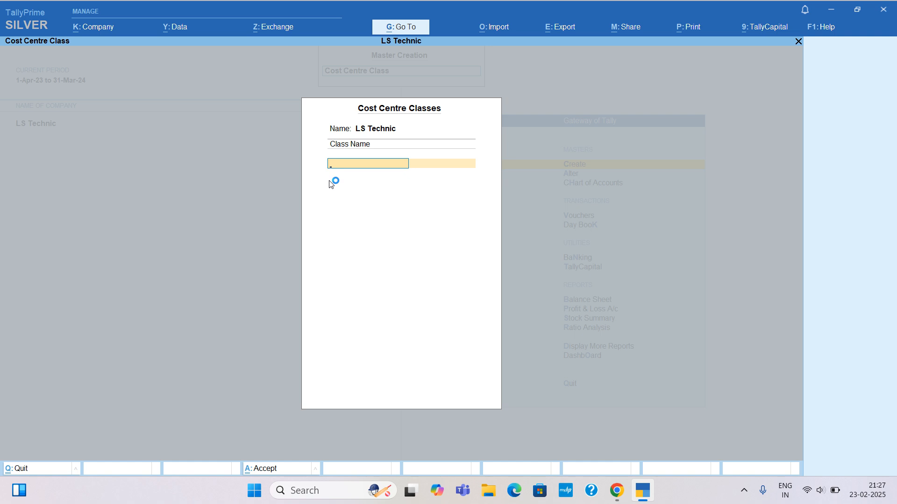
pyautogui.write('Location')
pyautogui.press('Return')
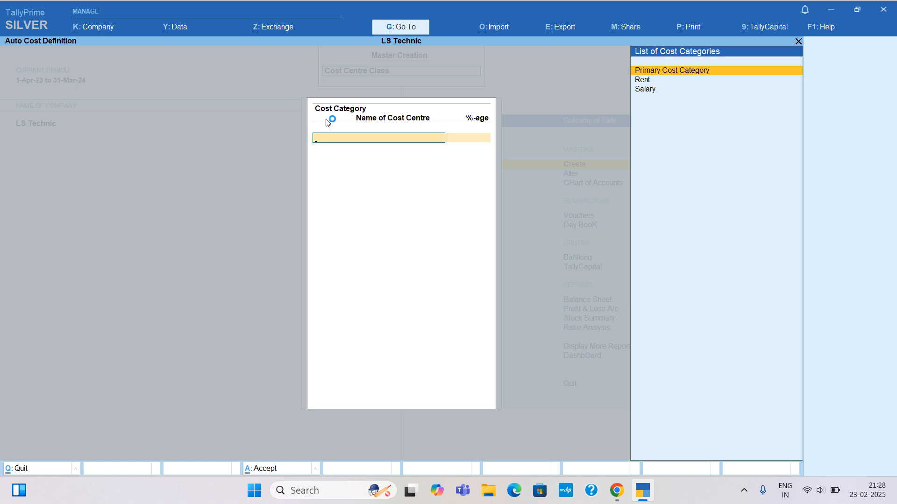
# Step: Add the Rent cost category to the Location class and allocate 70% to the Office cost centre
pyautogui.write('Ren')
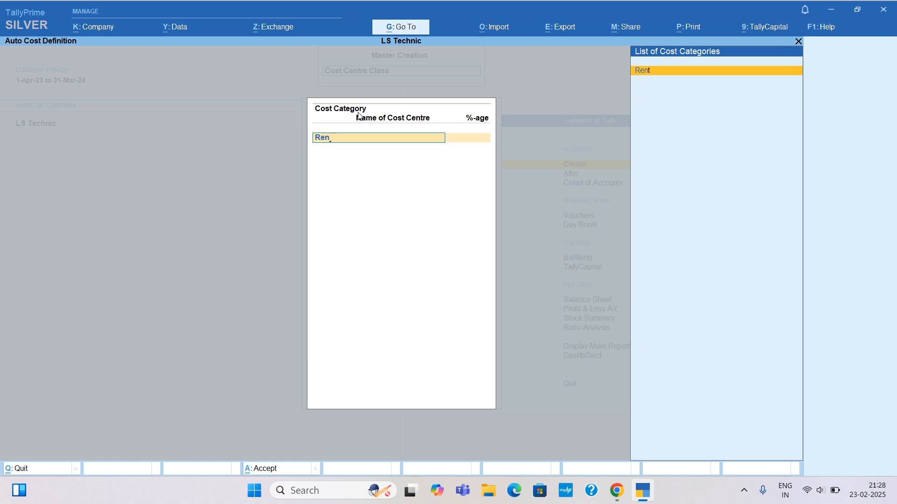
pyautogui.press('Return')
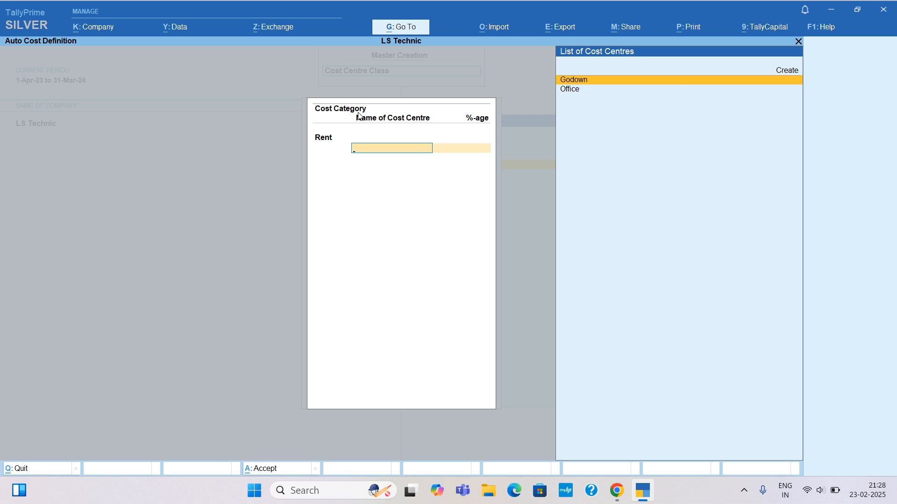
pyautogui.write('of')
pyautogui.press('Return')
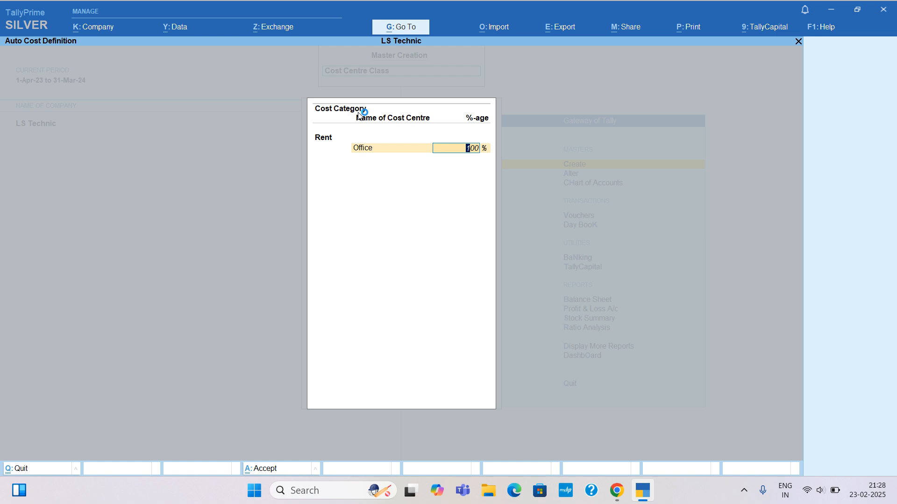
pyautogui.press('BackSpace')
pyautogui.press('BackSpace')
pyautogui.press('BackSpace')
pyautogui.write('70')
pyautogui.press('Return')
# Step: Allocate 30% of Rent to the Godown cost centre and save the Location class
pyautogui.write('Go')
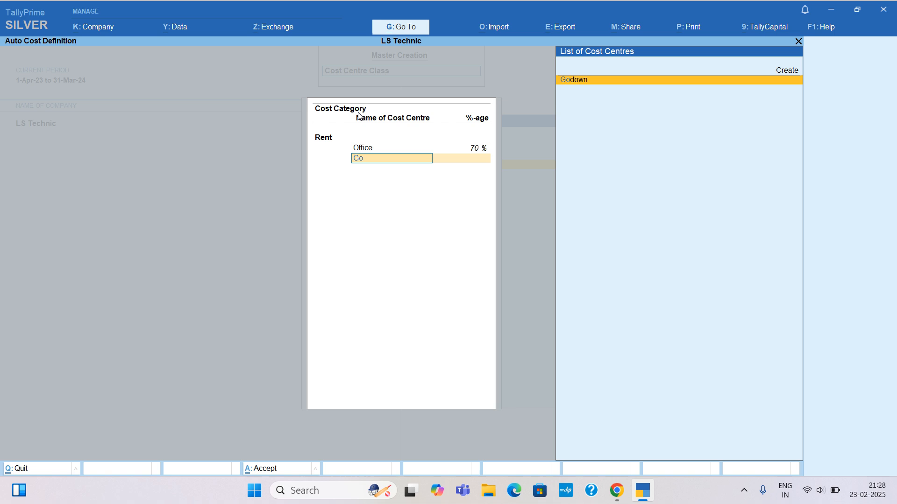
pyautogui.press('Return')
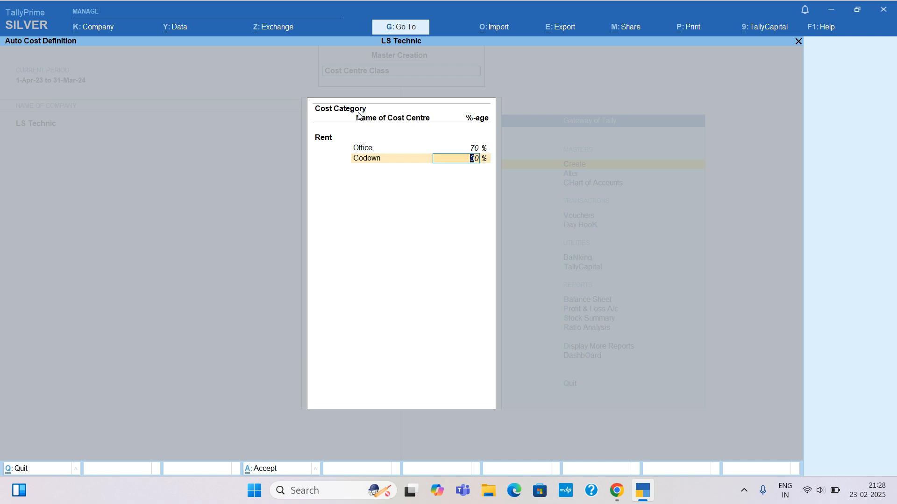
pyautogui.press('Return')
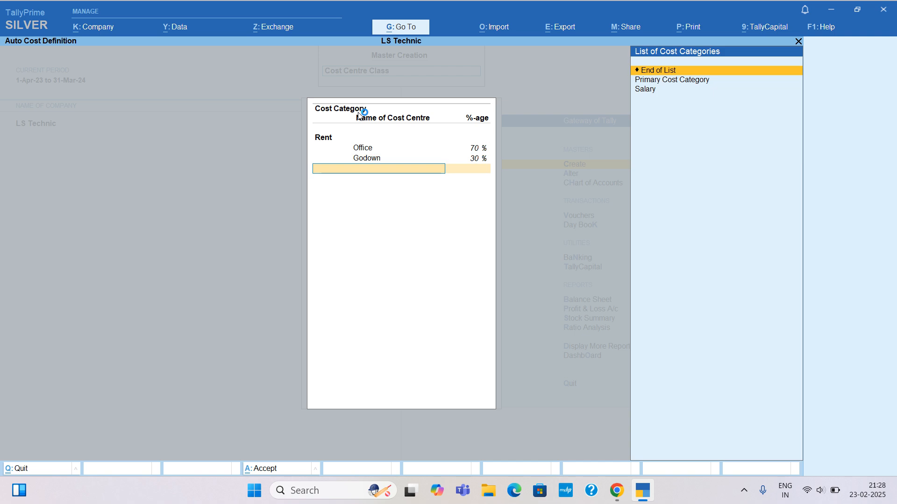
pyautogui.press('Return')
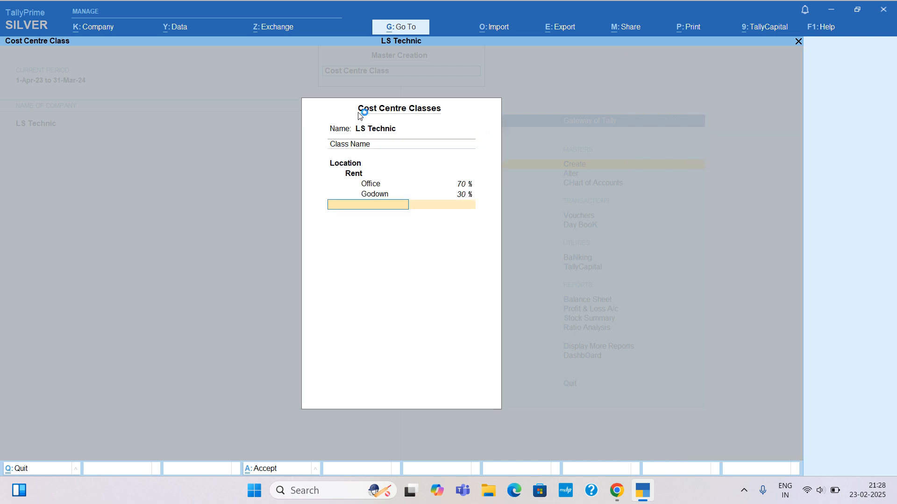
pyautogui.press('Return')
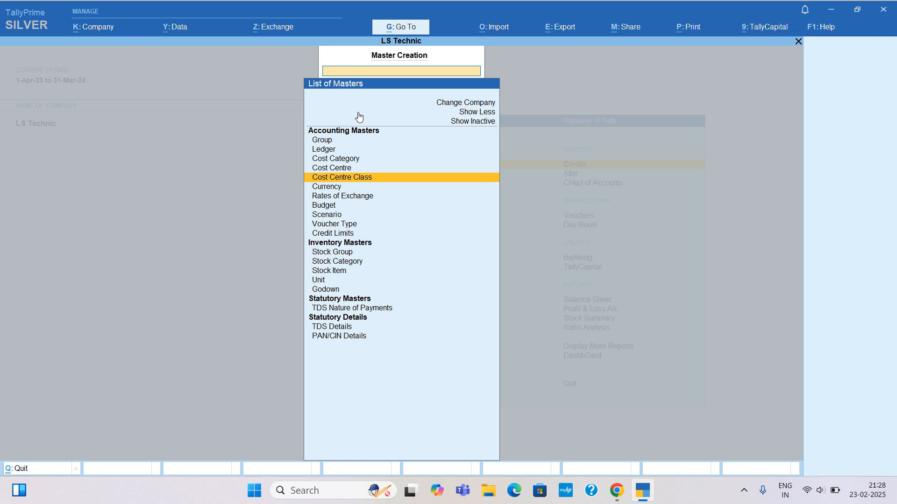
# Step: Leave master creation and start a payment voucher dated 1-May-23 with Location as its cost centre class
pyautogui.press('Escape')
pyautogui.press('Down')
pyautogui.press('Down')
pyautogui.press('Down')
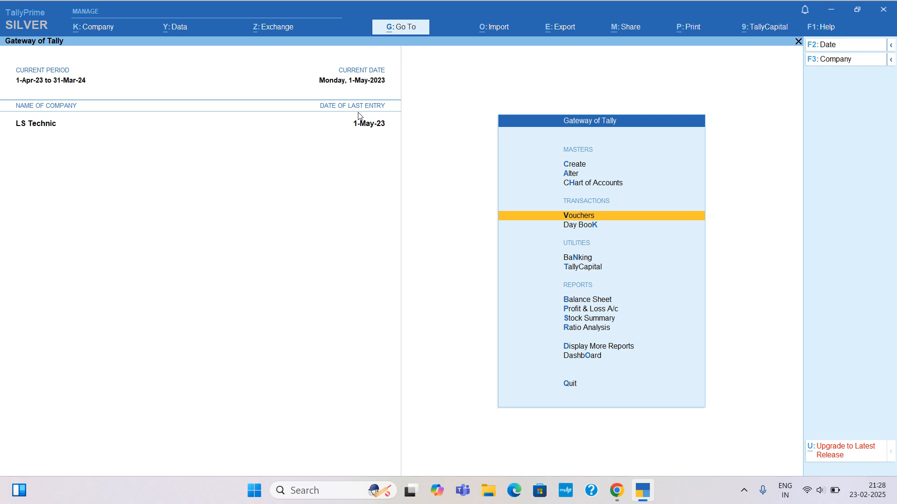
pyautogui.press('Return')
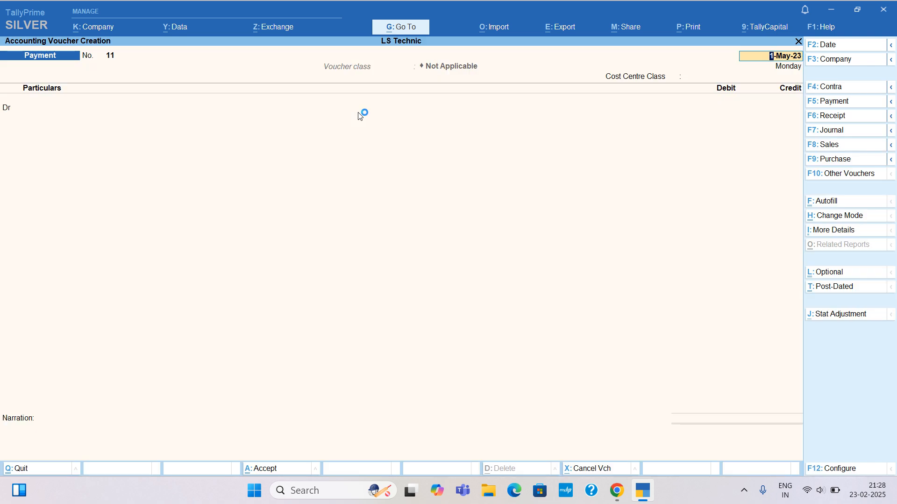
pyautogui.press('Return')
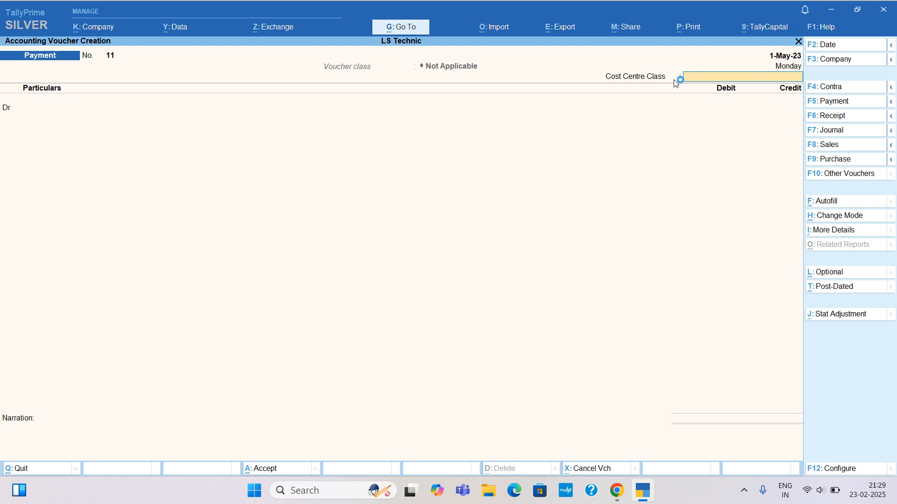
pyautogui.write('Lo')
pyautogui.press('Return')
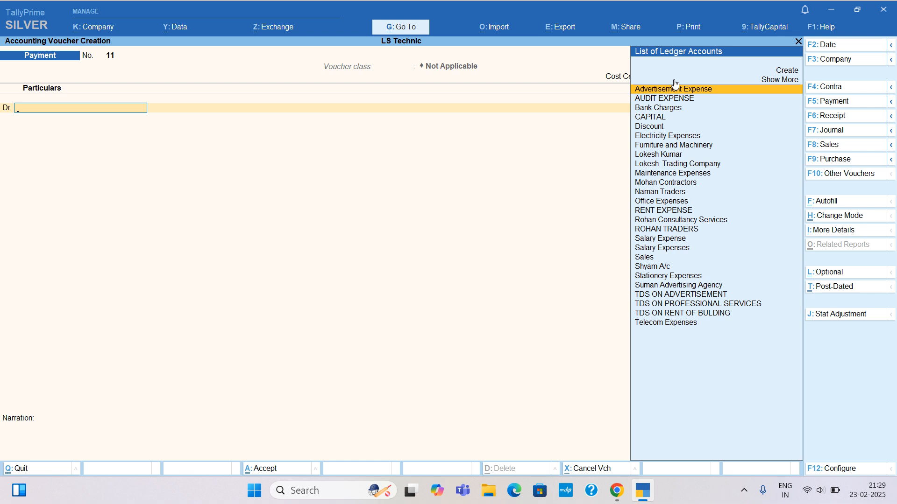
# Step: Choose RENT EXPENSE as the debit ledger of the payment voucher
pyautogui.write('E')
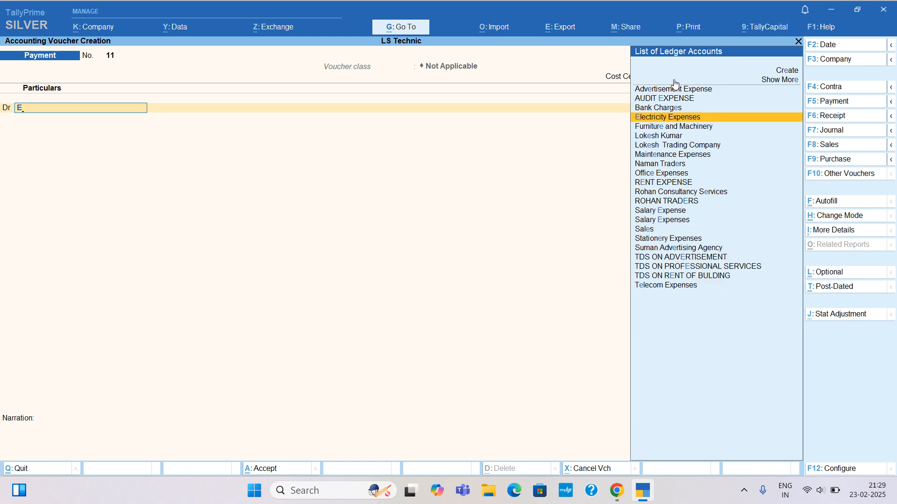
pyautogui.write('rn')
pyautogui.press('BackSpace')
pyautogui.press('BackSpace')
pyautogui.press('BackSpace')
pyautogui.write('ren')
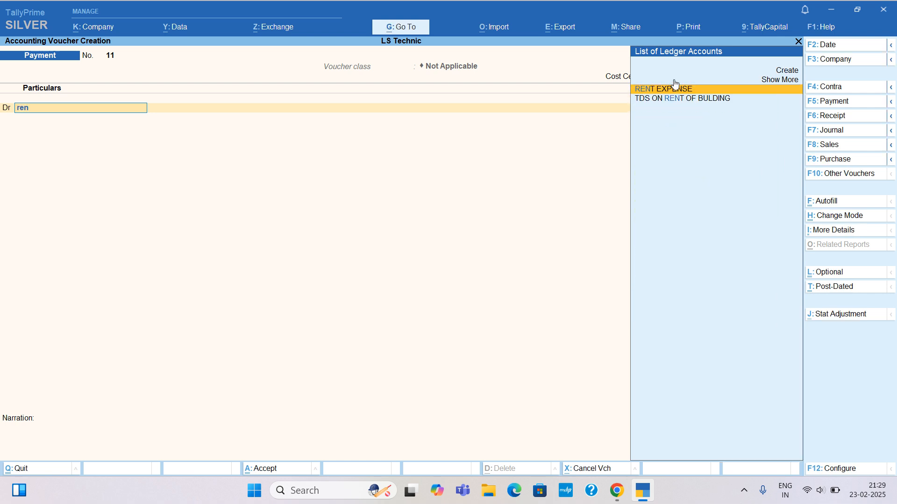
pyautogui.press('Return')
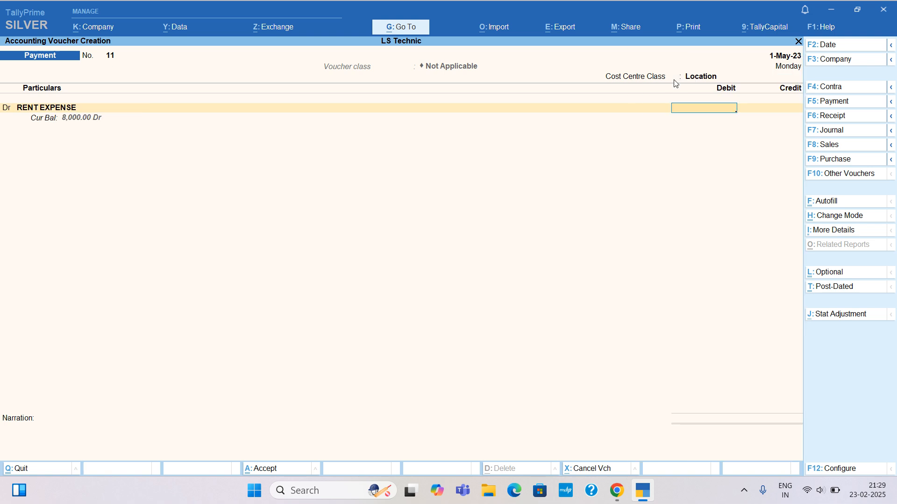
# Step: Alter the RENT EXPENSE ledger from within the voucher so that cost centres are applicable, and save it
pyautogui.press('BackSpace')
pyautogui.press('ctrl')
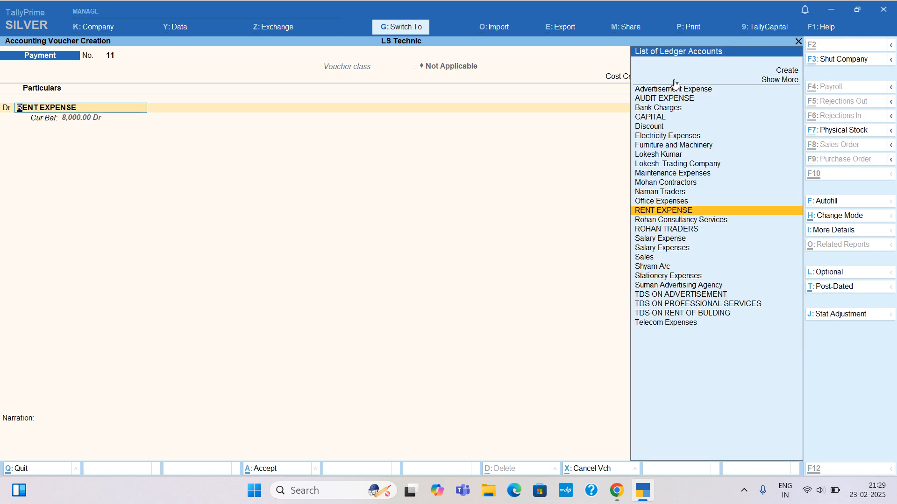
pyautogui.press('ctrl')
pyautogui.hotkey('ctrl', 'Return')
pyautogui.press('Return')
pyautogui.press('Return')
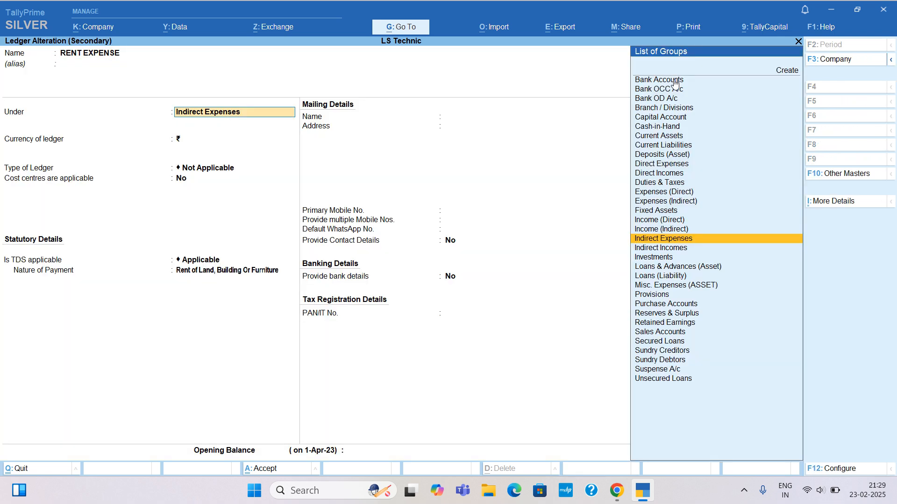
pyautogui.press('Return')
pyautogui.press('Return')
pyautogui.write('y')
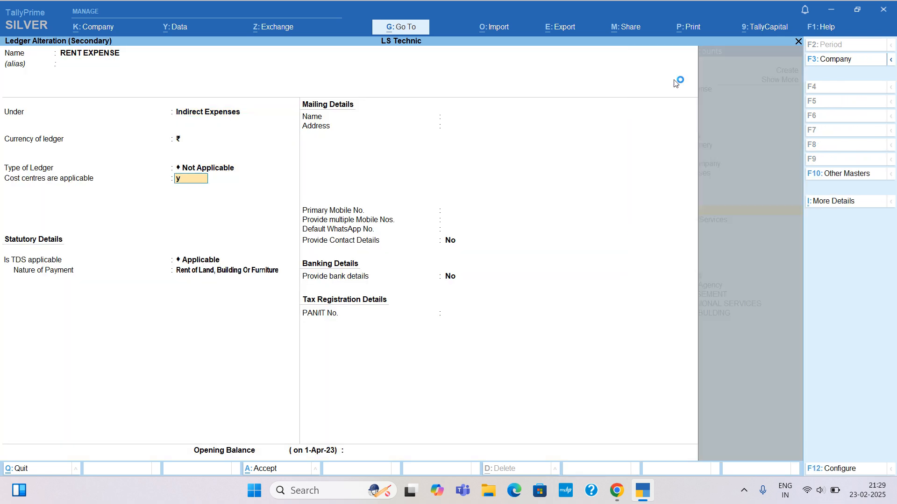
pyautogui.press('Return')
pyautogui.press('ctrl')
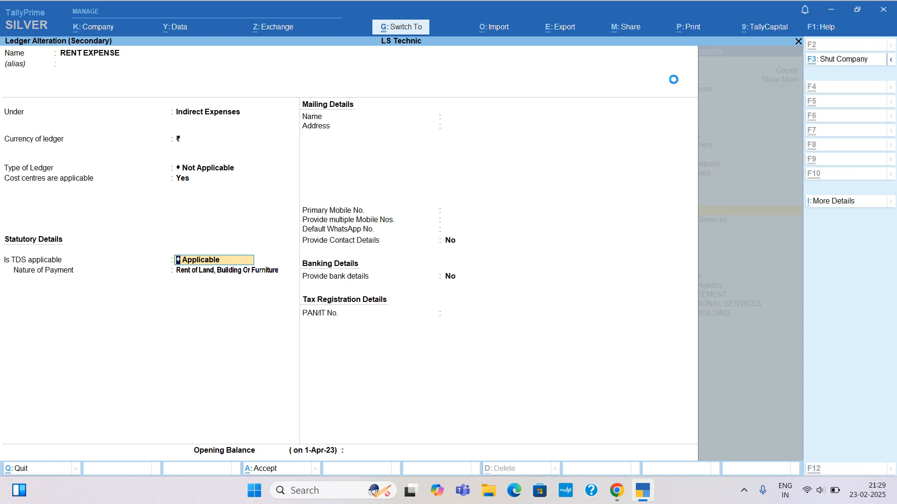
pyautogui.hotkey('ctrl', 'a')
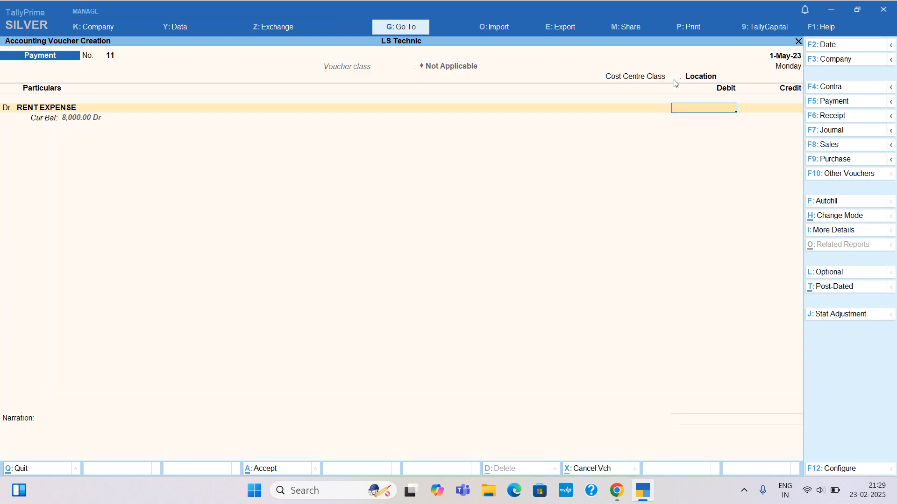
# Step: Debit RENT EXPENSE with 10,000, credit Cash with the same amount, and save the payment voucher without a narration
pyautogui.write('10000')
pyautogui.press('Return')
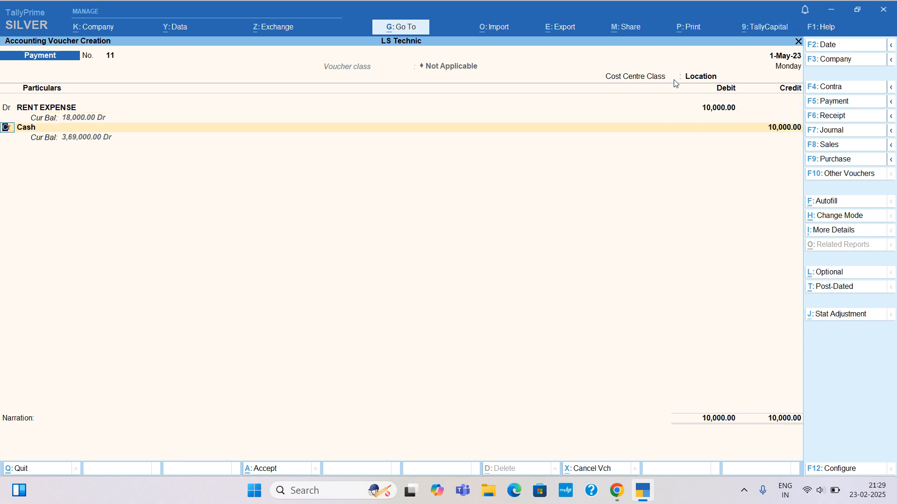
pyautogui.press('Return')
pyautogui.press('Return')
pyautogui.press('Return')
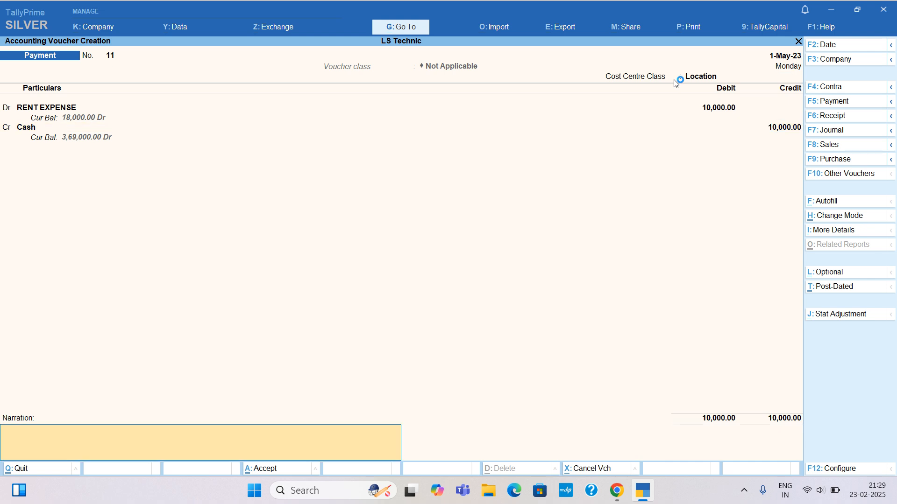
pyautogui.press('Return')
pyautogui.press('Return')
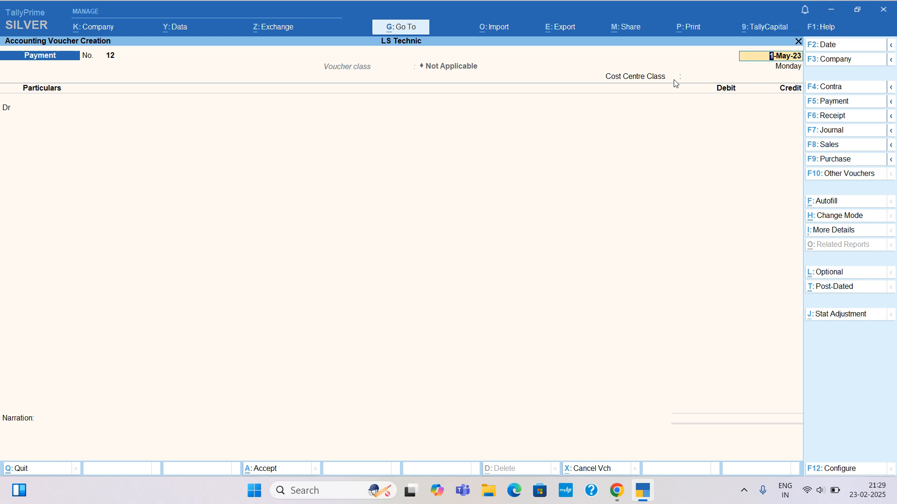
# Step: Leave voucher entry and open the Day Book
pyautogui.press('BackSpace')
pyautogui.press('Escape')
pyautogui.press('Return')
pyautogui.press('Down')
pyautogui.press('Return')
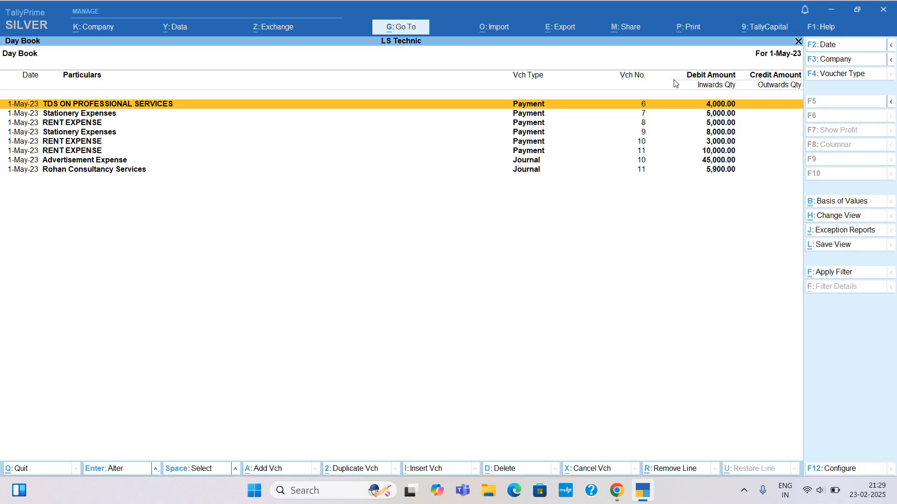
# Step: Open the 10,000 RENT EXPENSE payment voucher from the Day Book to examine its cost centre allocation
pyautogui.press('Down')
pyautogui.press('Down')
pyautogui.press('Down')
pyautogui.press('Down')
pyautogui.press('Down')
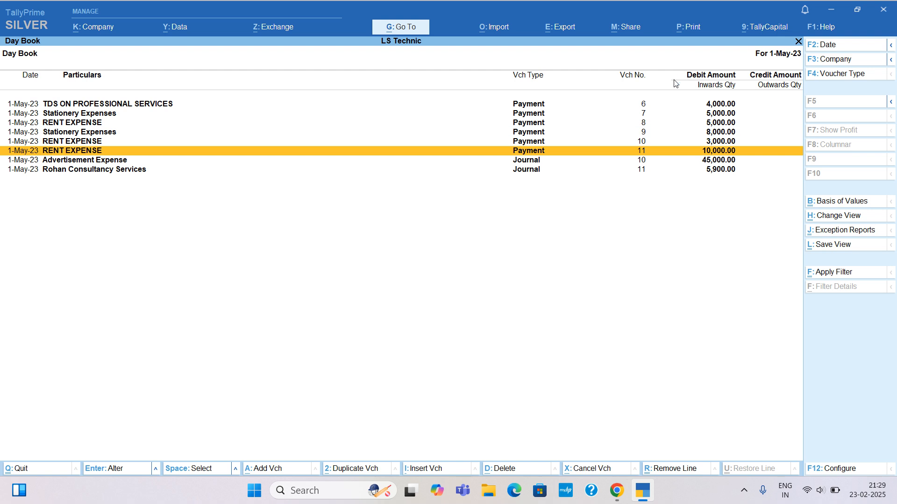
pyautogui.press('Return')
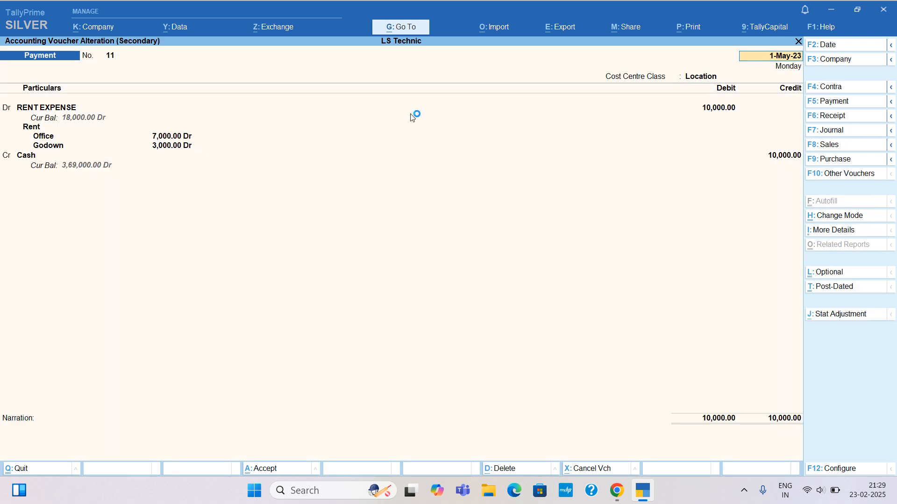